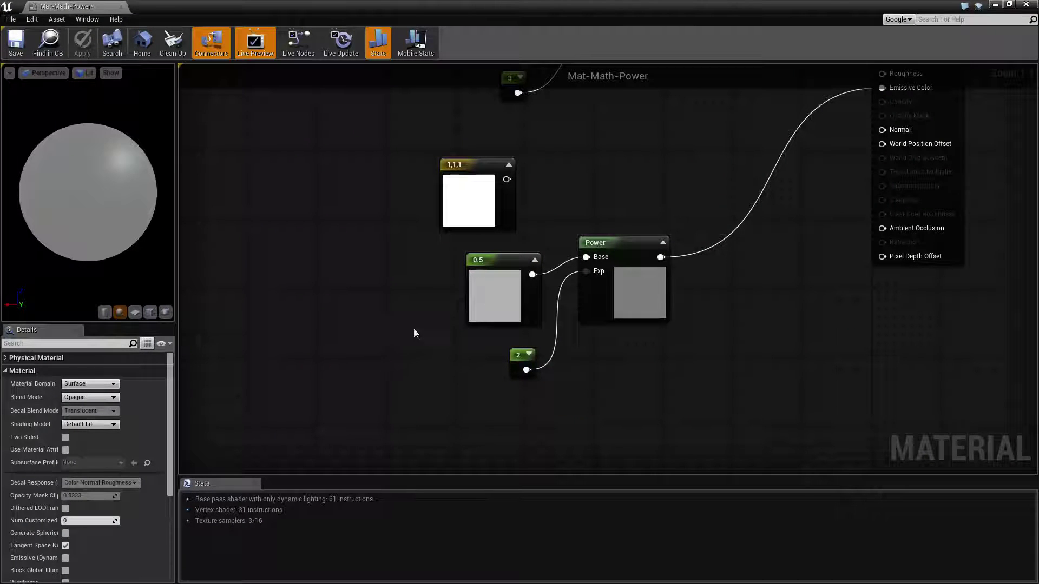
Reconnect the 0.5 constant to the Power node's Base and the 2 constant to its Exp
left_click(625, 276)
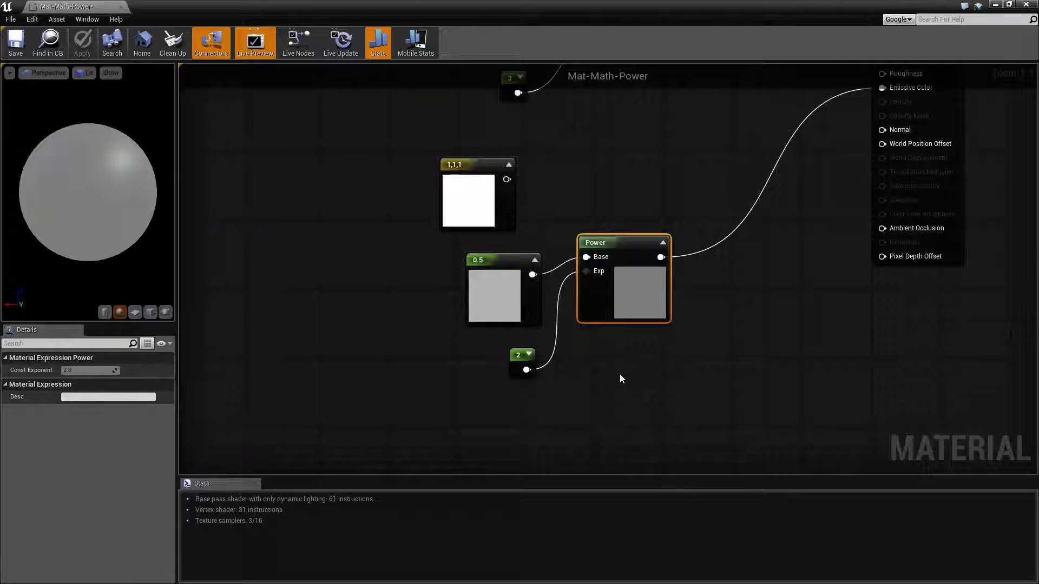
left_click(590, 196)
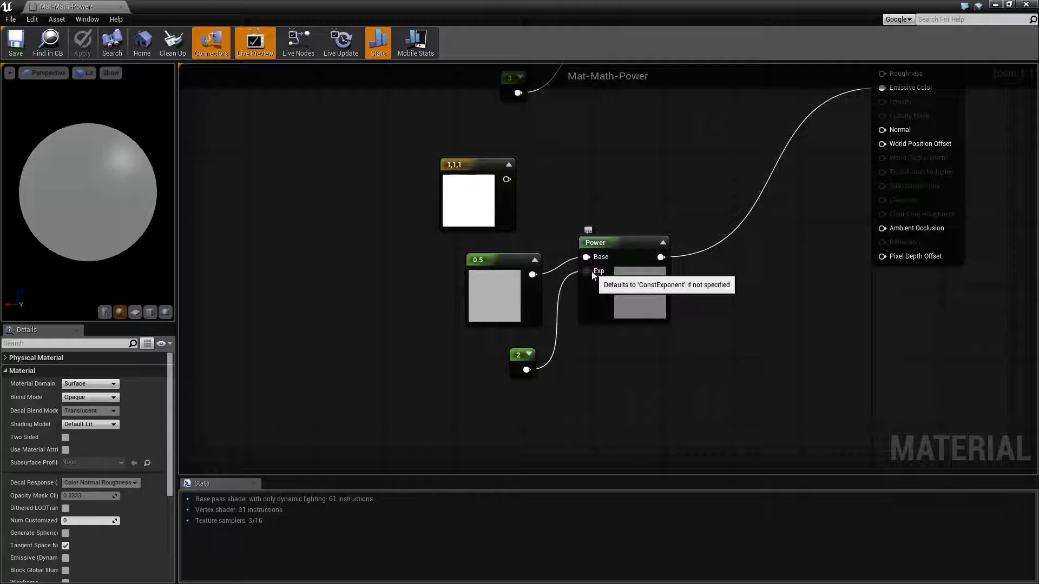
left_click(606, 243)
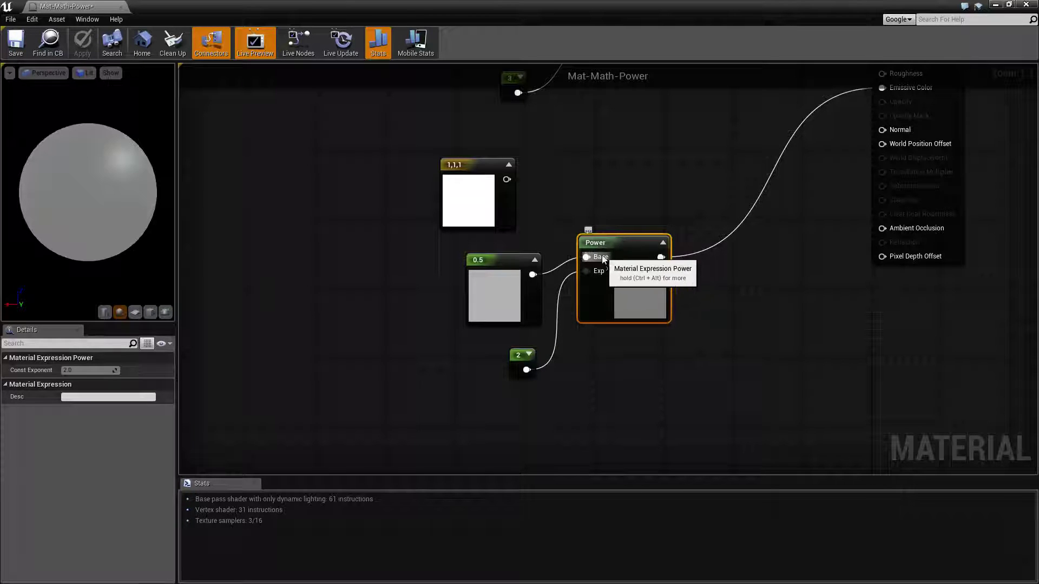
left_click(587, 258, "alt")
left_click(586, 271, "alt")
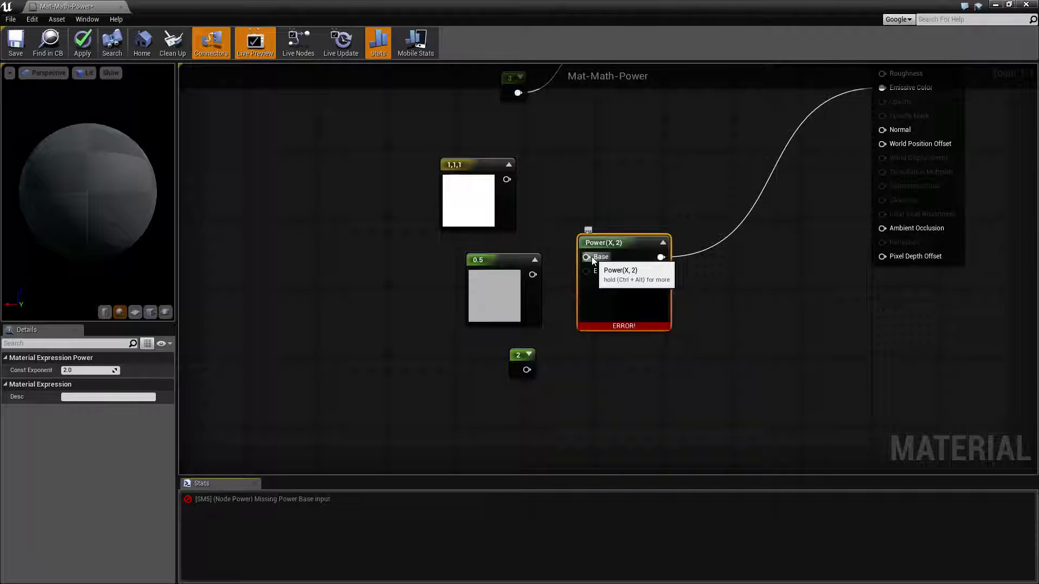
left_click_drag(533, 274, 586, 257)
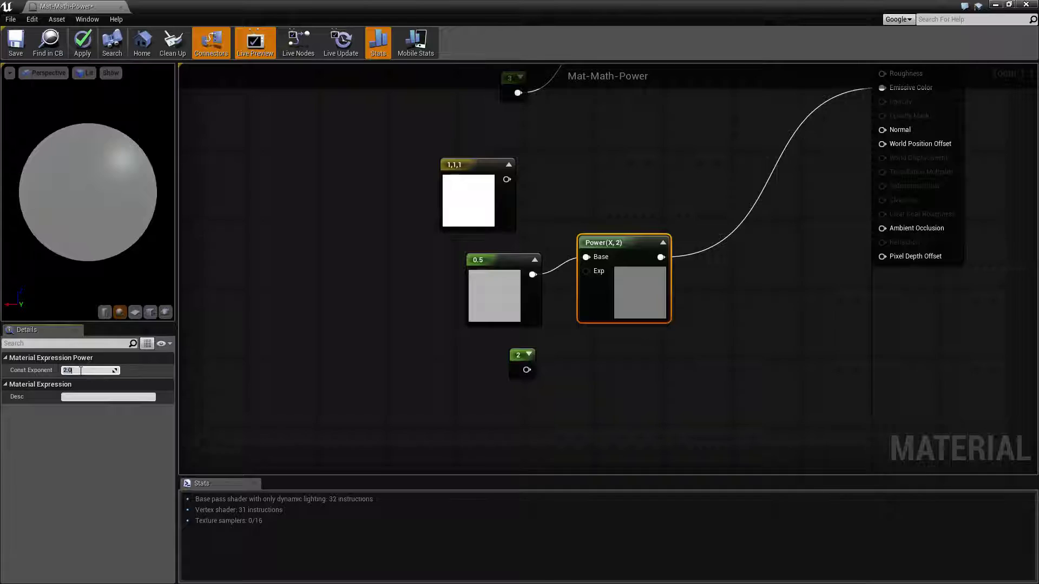
key("Return")
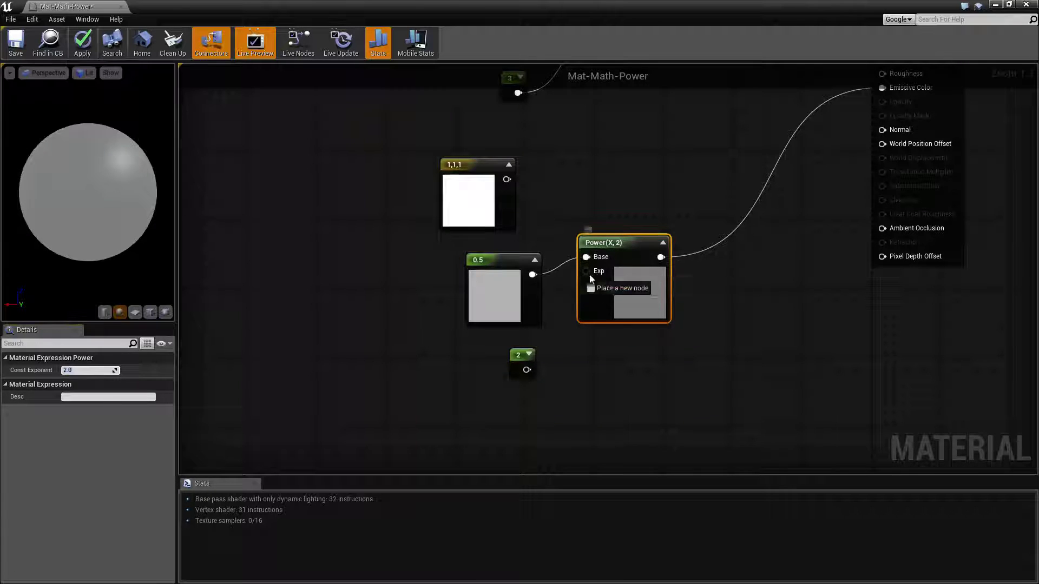
left_click_drag(589, 274, 526, 370)
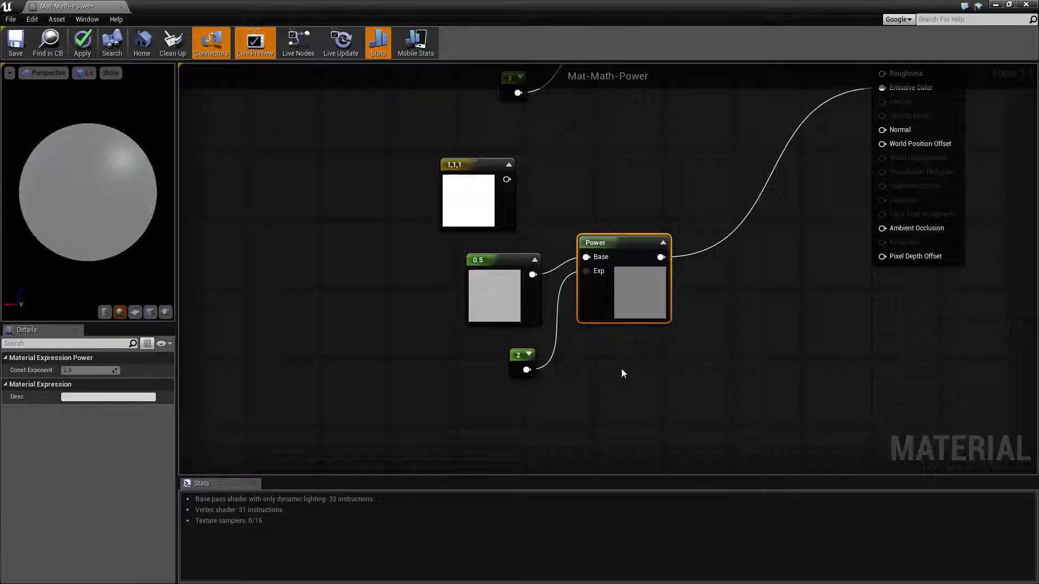
Change the 0.5 base constant's value to 1
left_click(493, 278)
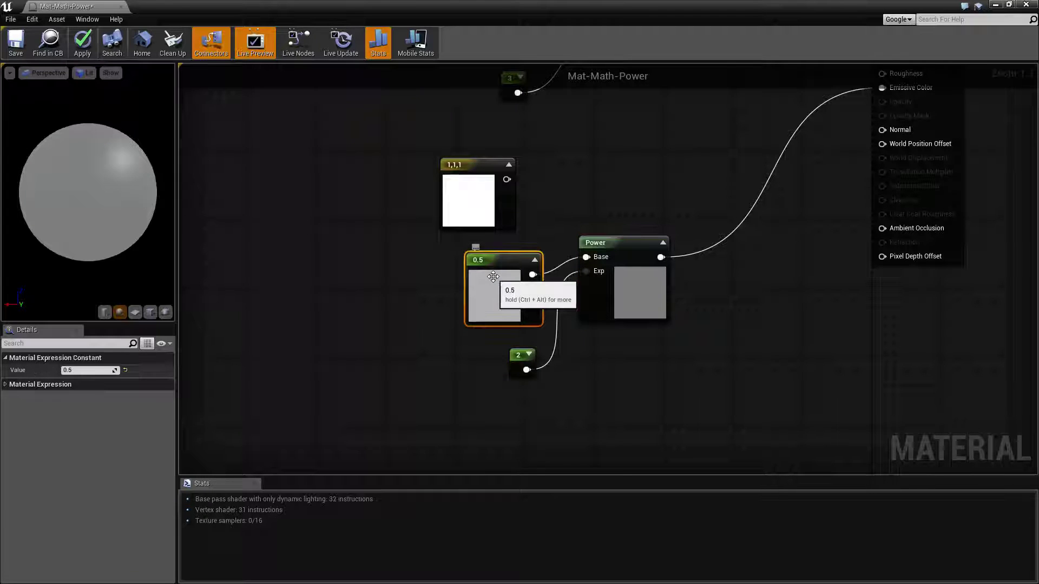
left_click_drag(497, 345, 560, 387)
left_click(560, 388)
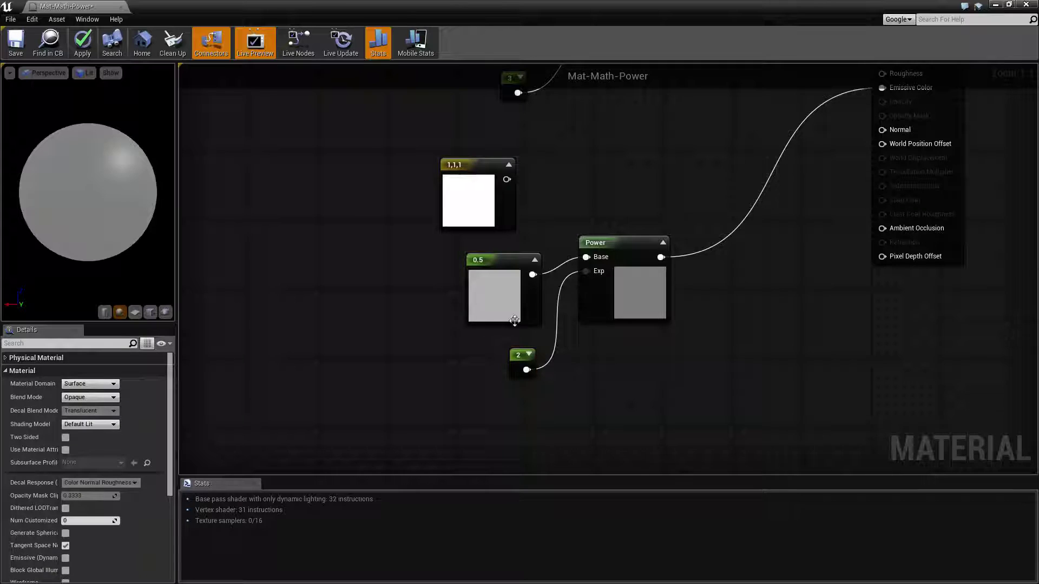
left_click(494, 287)
left_click(84, 370)
type("1")
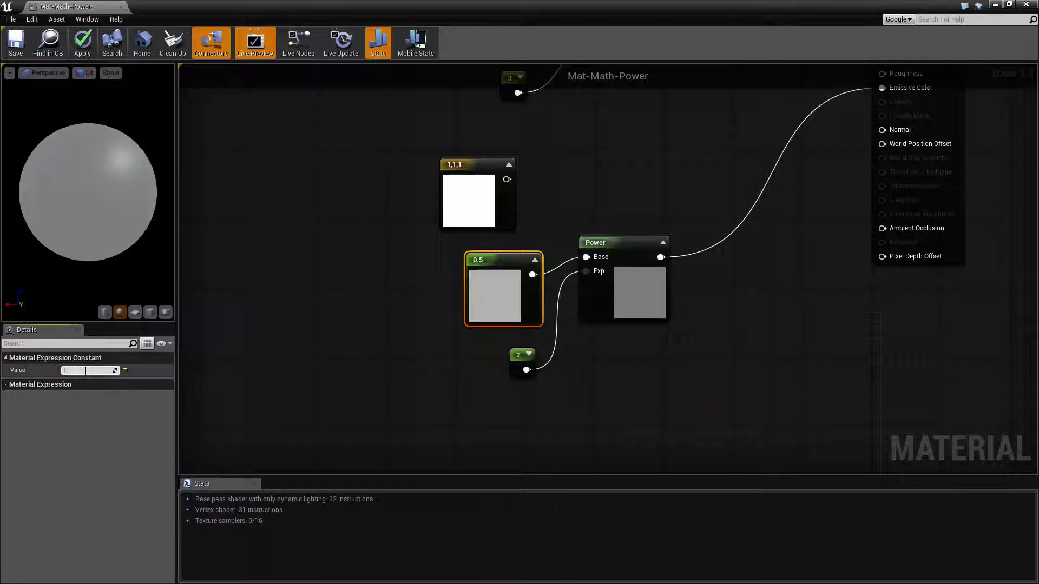
key("Return")
Change the 2 exponent constant's value to 10
left_click(517, 356)
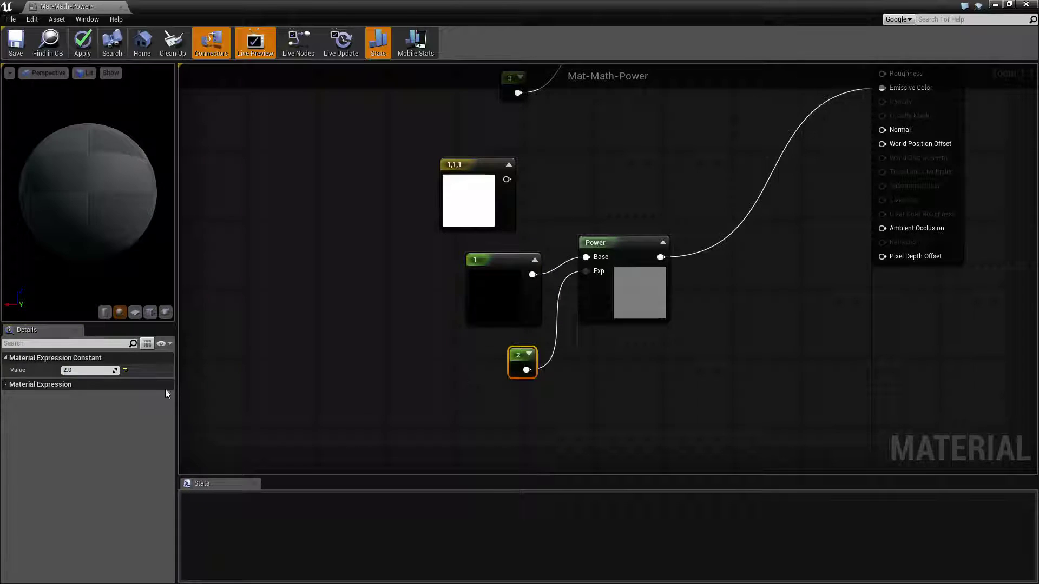
left_click(98, 371)
type("10")
key("Return")
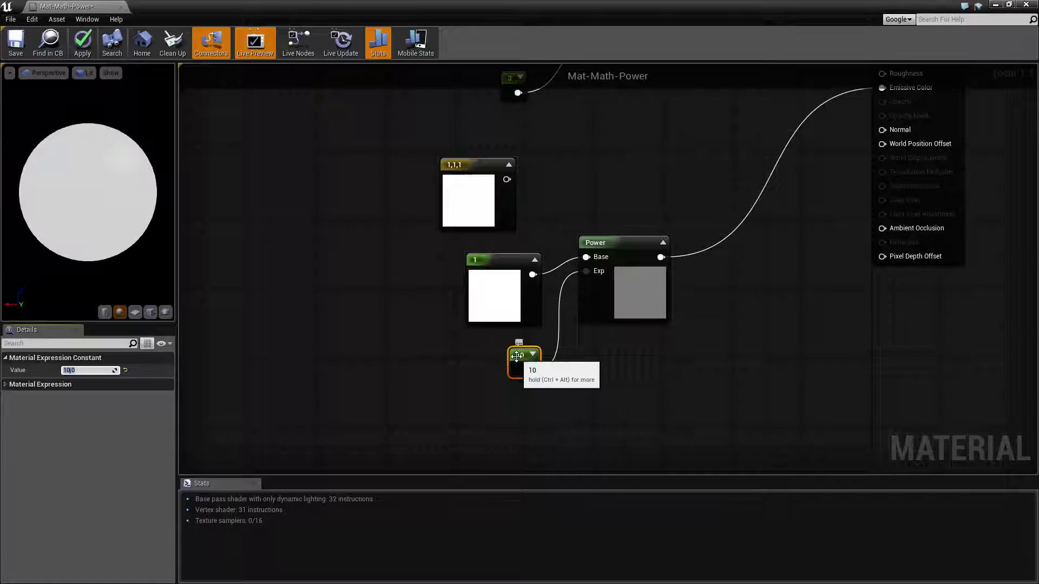
left_click(590, 371)
left_click(618, 309)
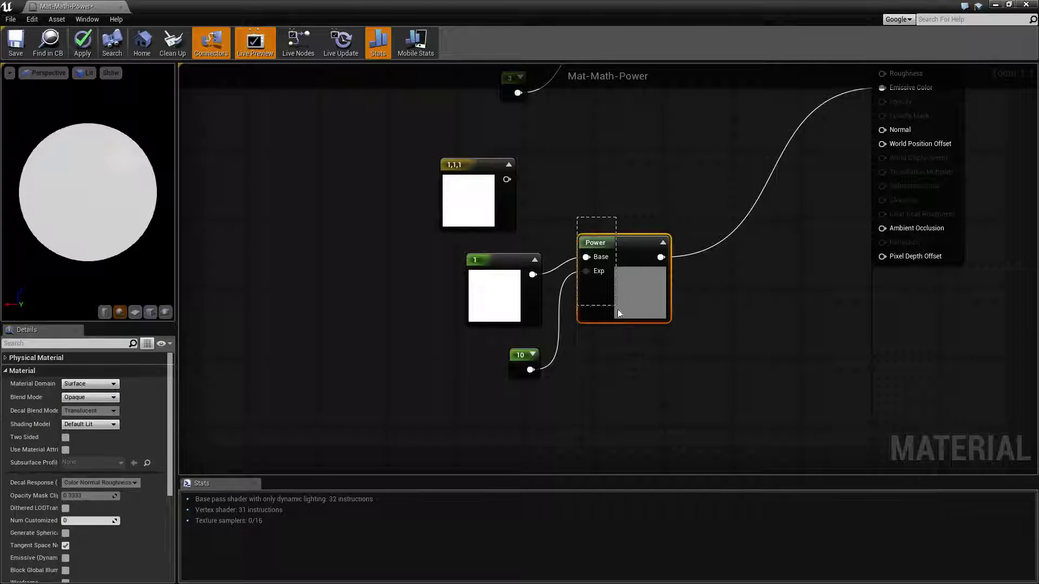
left_click(638, 356)
Select the 1 and 10 constants, then begin re-editing the base constant's value
left_click(493, 273)
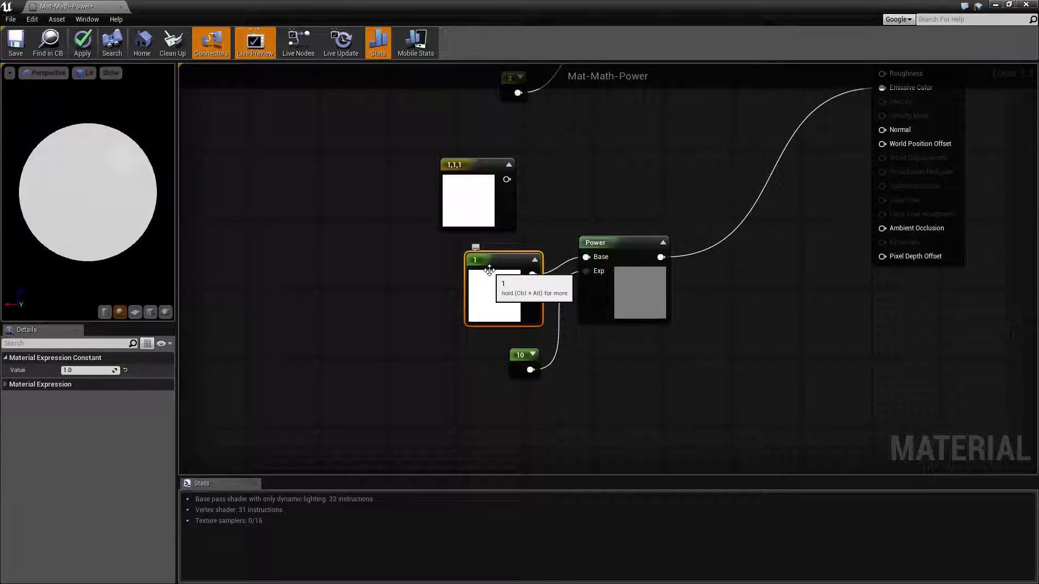
left_click(521, 358)
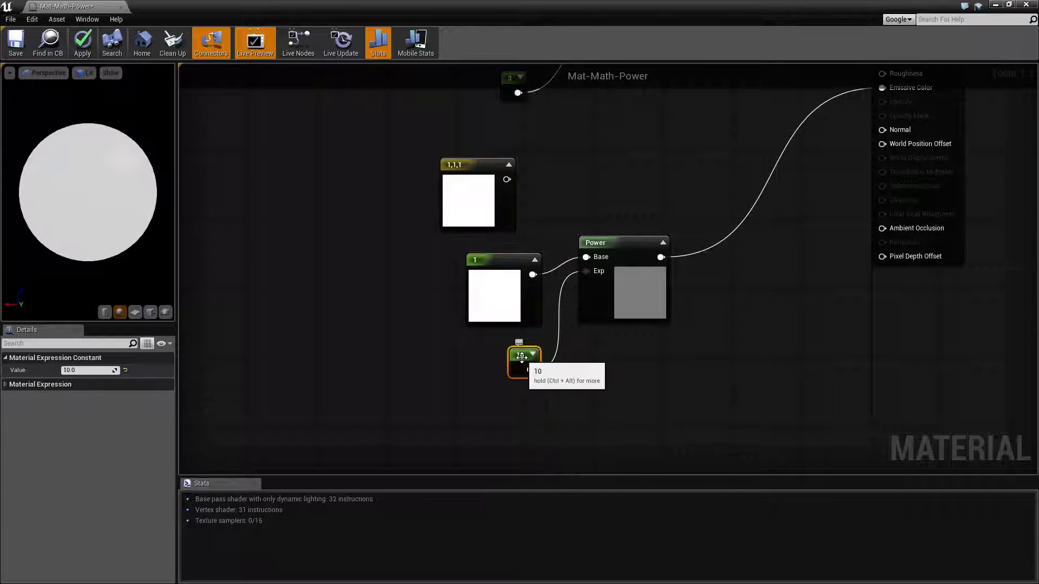
left_click_drag(499, 353, 455, 252)
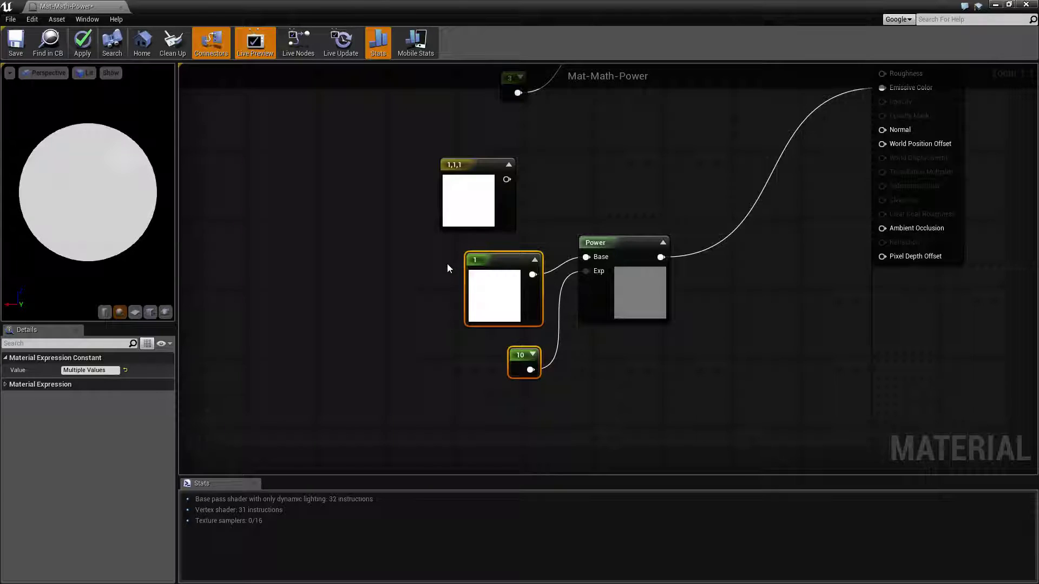
left_click(522, 357)
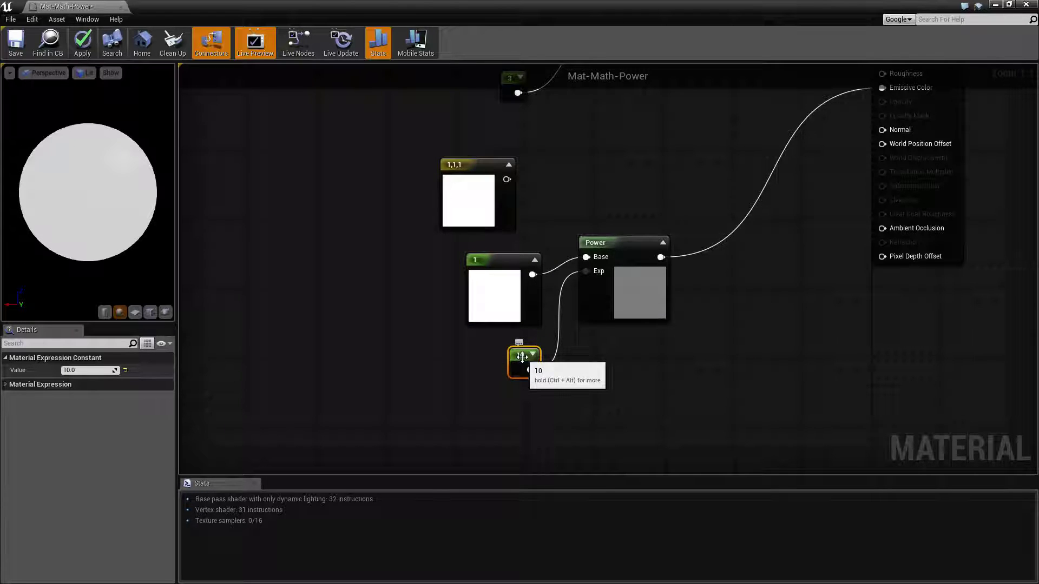
left_click(506, 298)
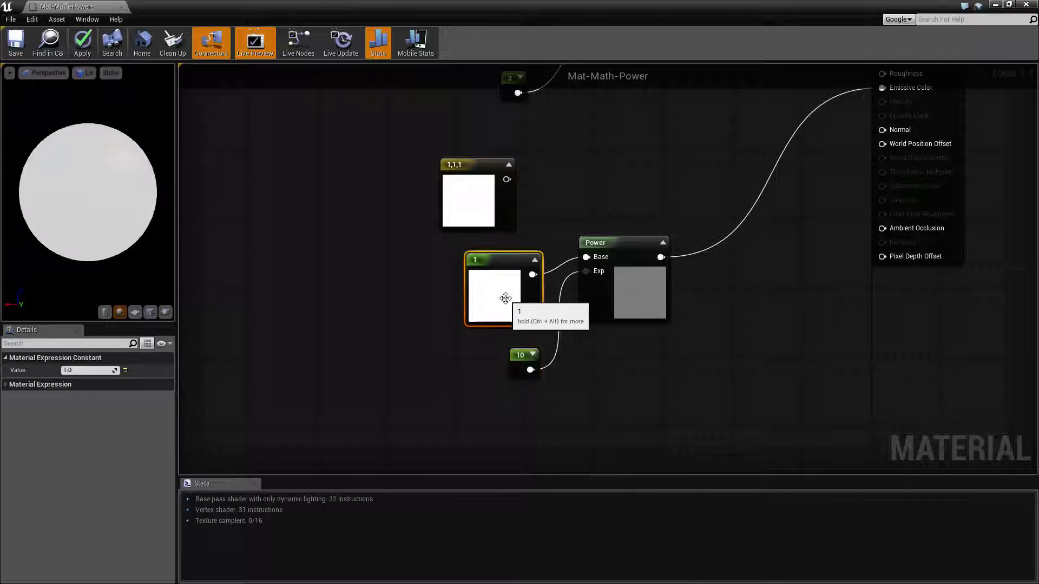
left_click(94, 370)
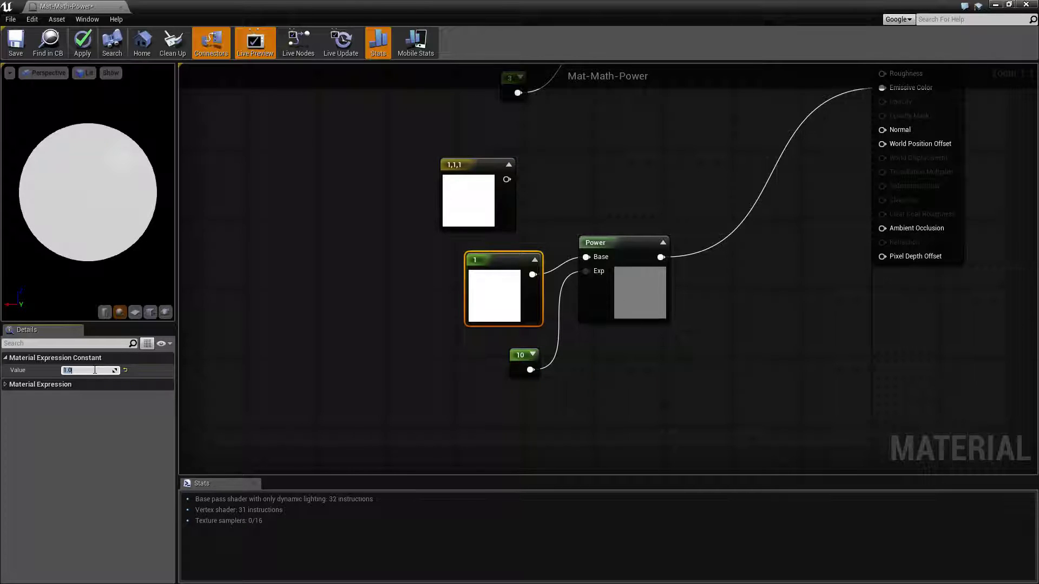
Revert the base constant to 0.5 and the exponent constant to 2
type("0.5")
key("Return")
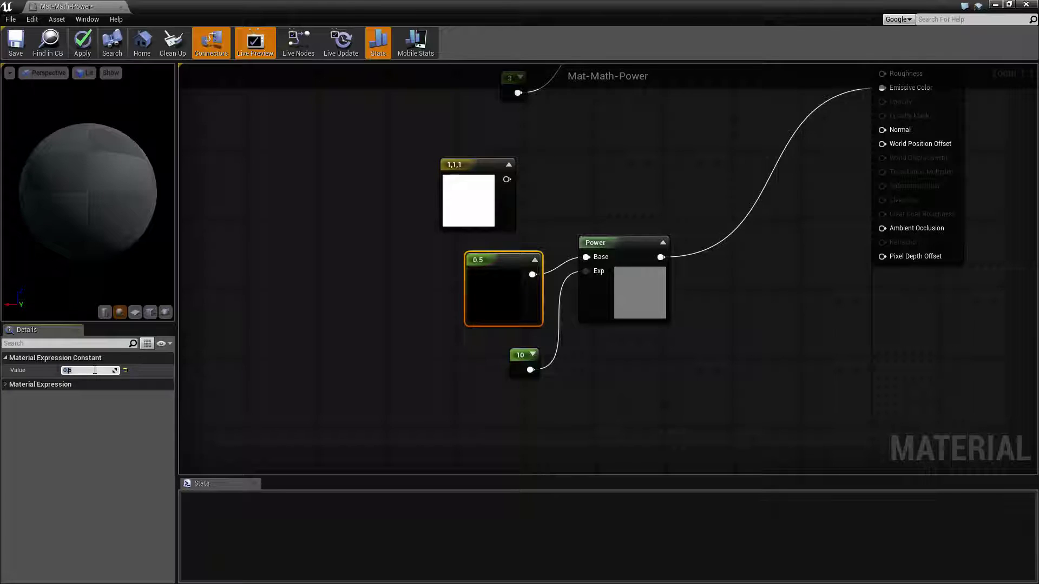
left_click(516, 356)
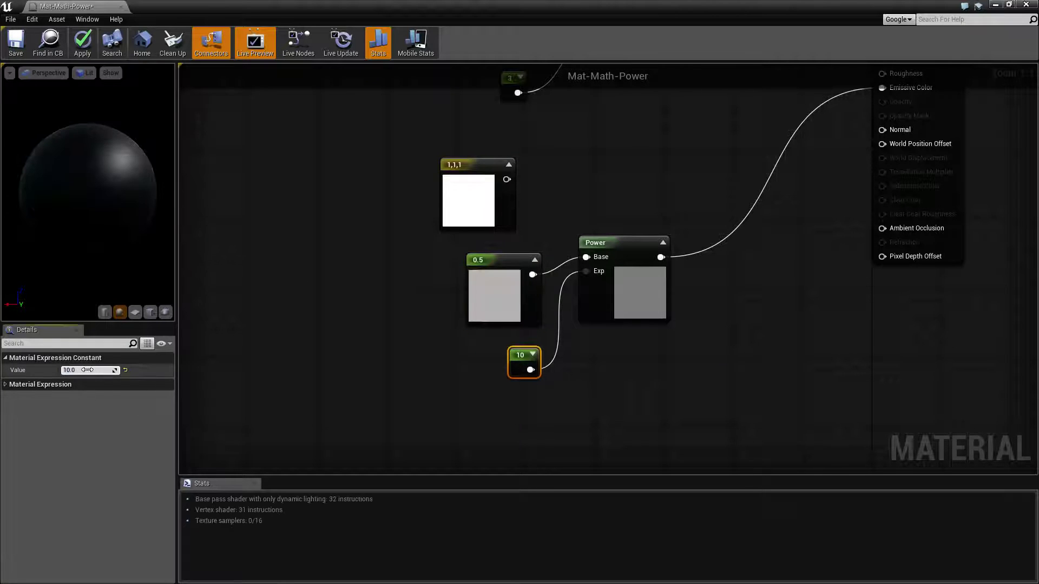
left_click(86, 370)
type("2")
key("Return")
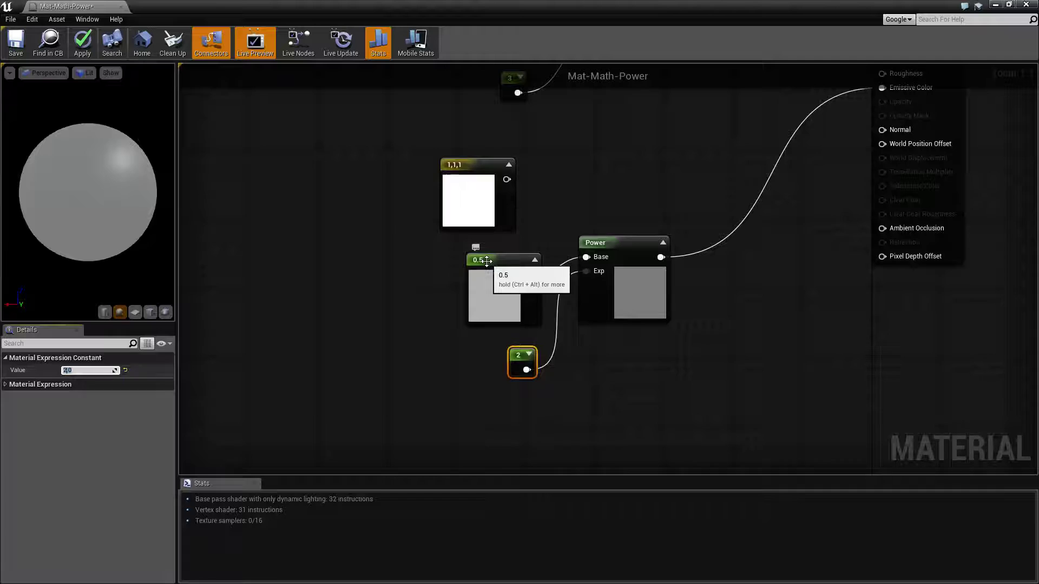
Marquee-select the 0.5, Power and 2 nodes, then clear the selection
left_click_drag(587, 206, 525, 366)
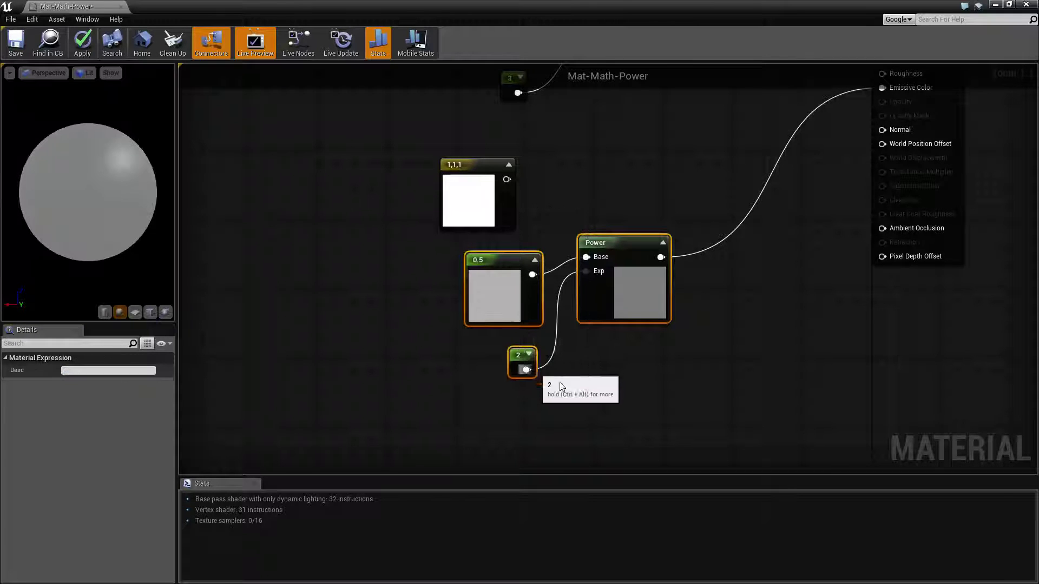
left_click(561, 387)
left_click_drag(524, 240, 481, 356)
left_click(594, 403)
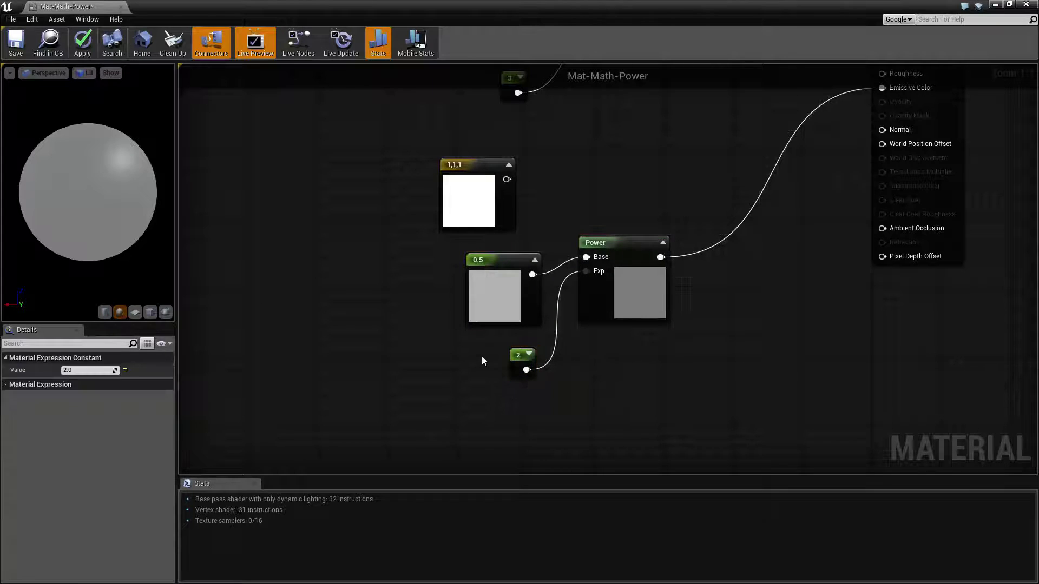
left_click(482, 356)
left_click(517, 355)
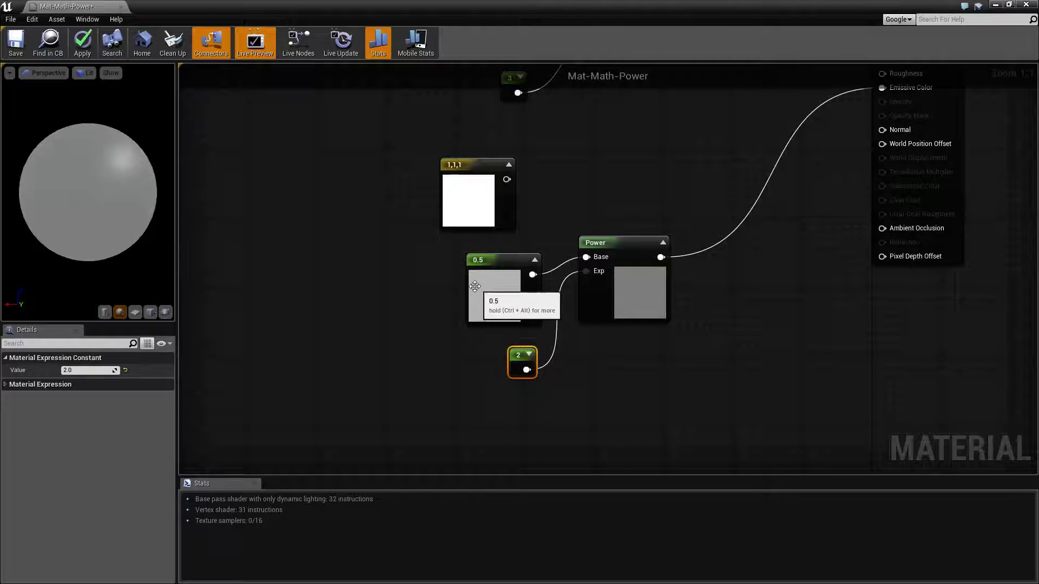
right_click_drag(558, 239, 503, 269)
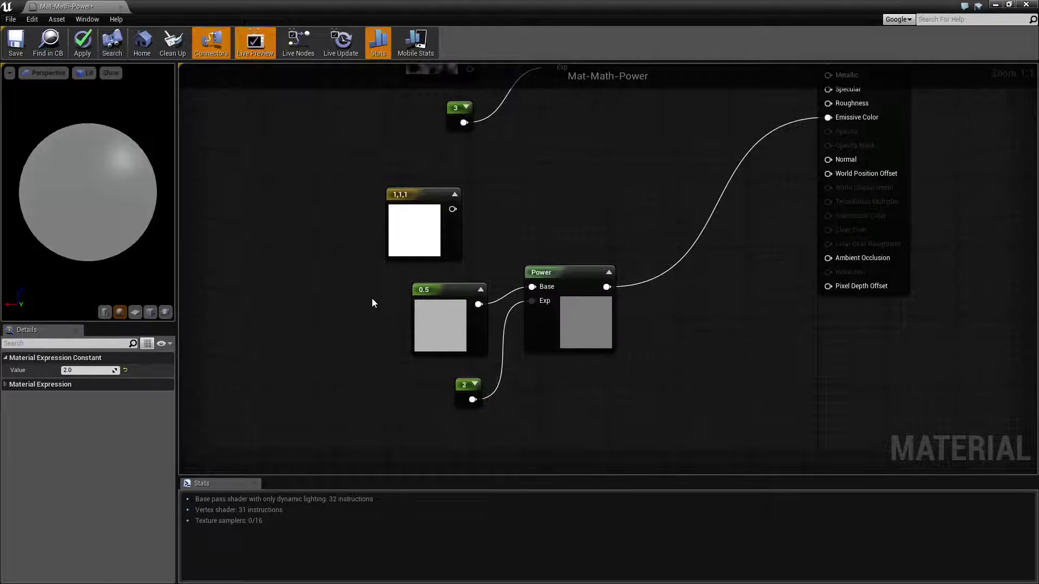
left_click(430, 325)
left_click_drag(377, 323, 499, 439)
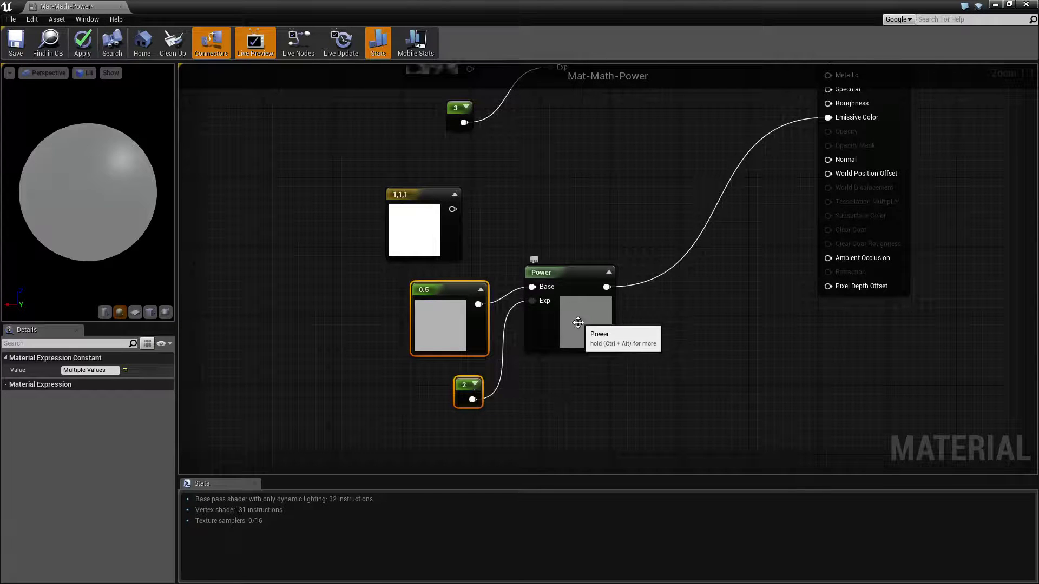
left_click(549, 226)
Wire the 1,1,1 constant into Power's Base, set its G to 0.5, and nudge the 2 constant
left_click_drag(452, 209, 524, 269)
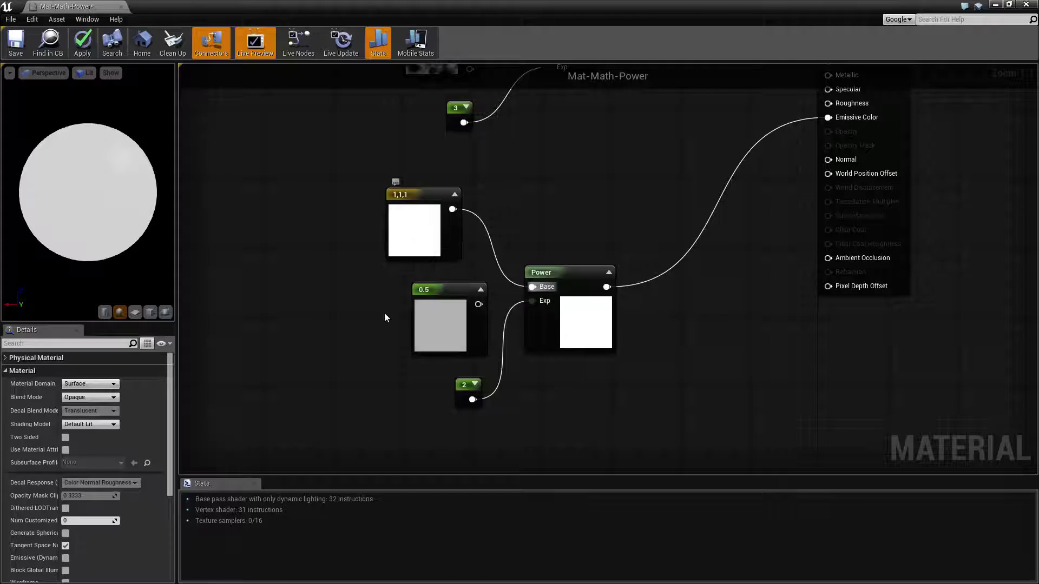
left_click(416, 238)
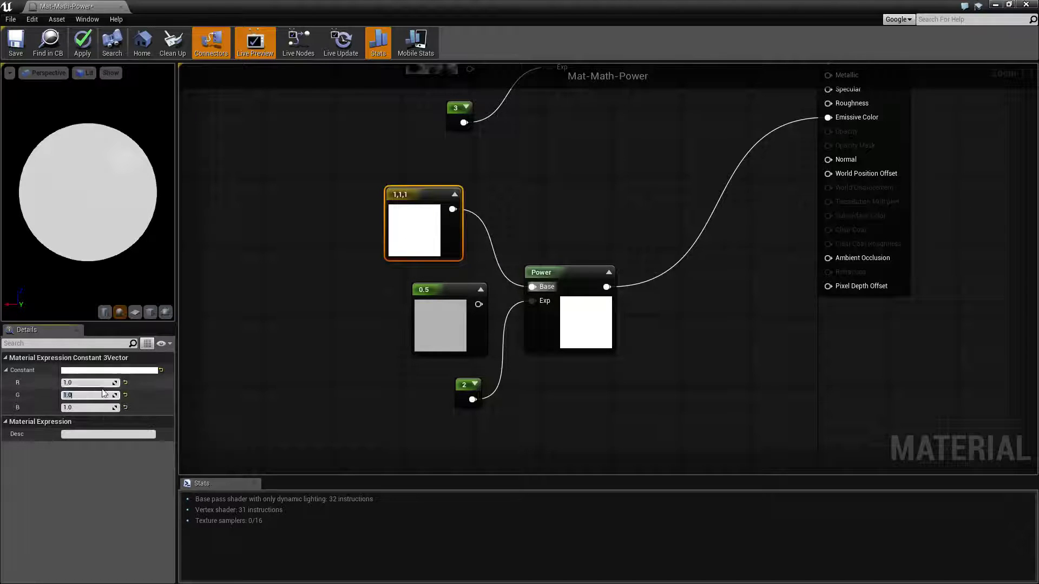
type("0.5")
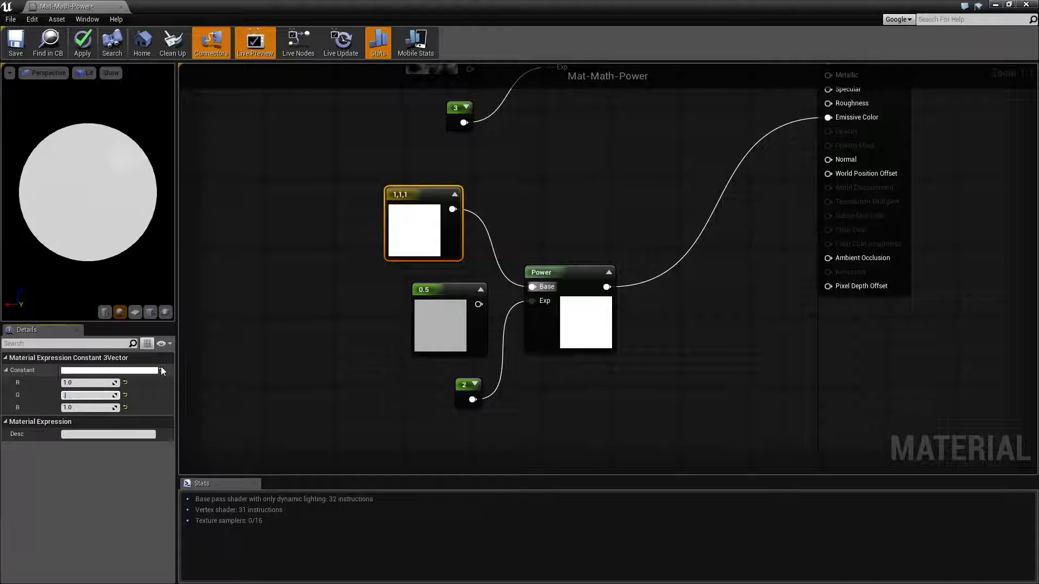
key("Return")
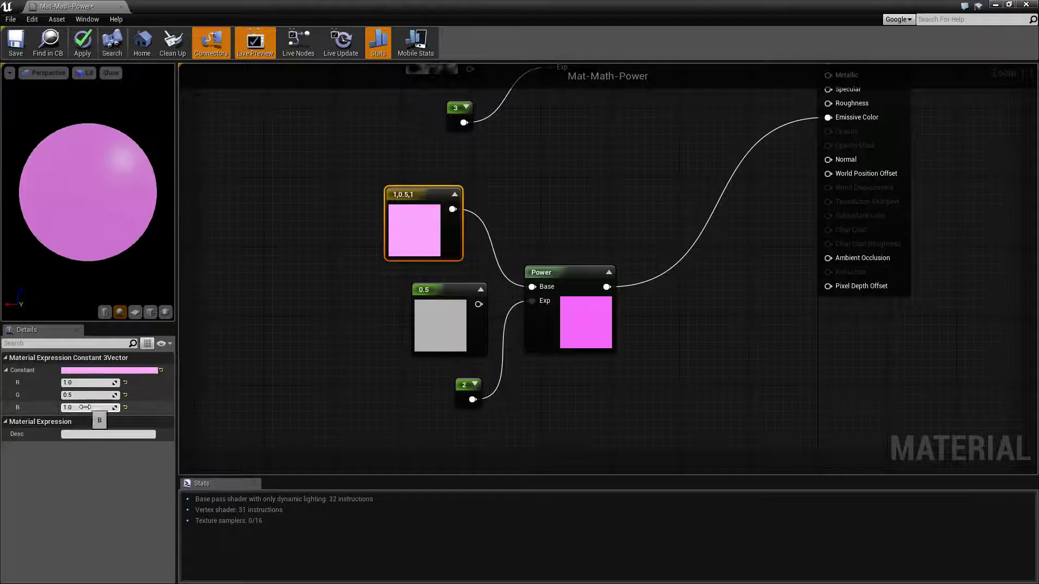
mouse_move(468, 386)
left_mouse_down()
mouse_move(528, 430)
mouse_move(411, 365)
mouse_move(462, 381)
left_mouse_up()
left_click(411, 382)
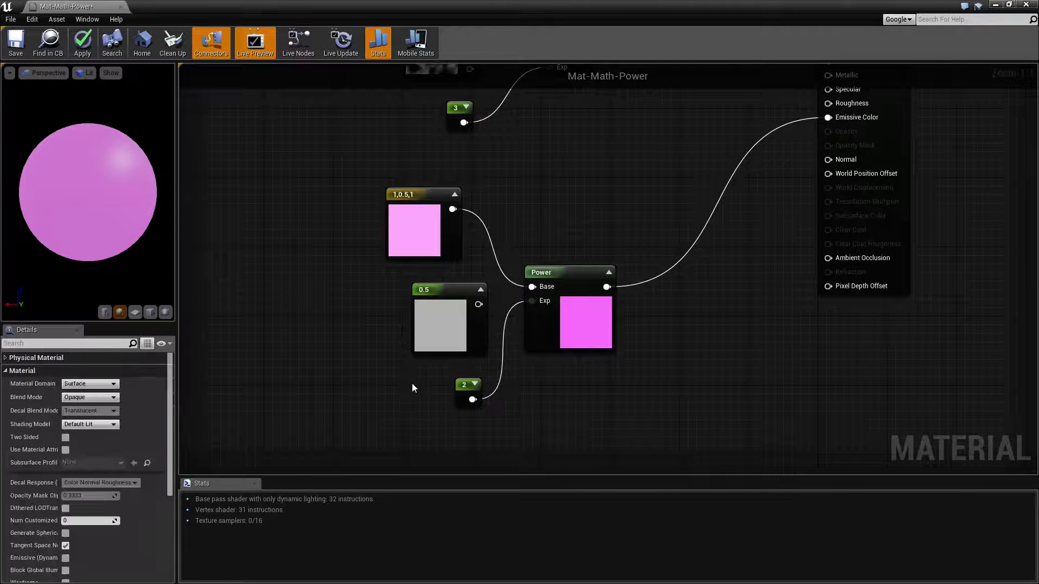
Wire the noise Power output into Emissive Color, preview on a plane, and expand the Power node
right_click_drag(412, 388, 294, 560)
left_click_drag(456, 224, 708, 289)
right_click_drag(426, 319, 589, 329)
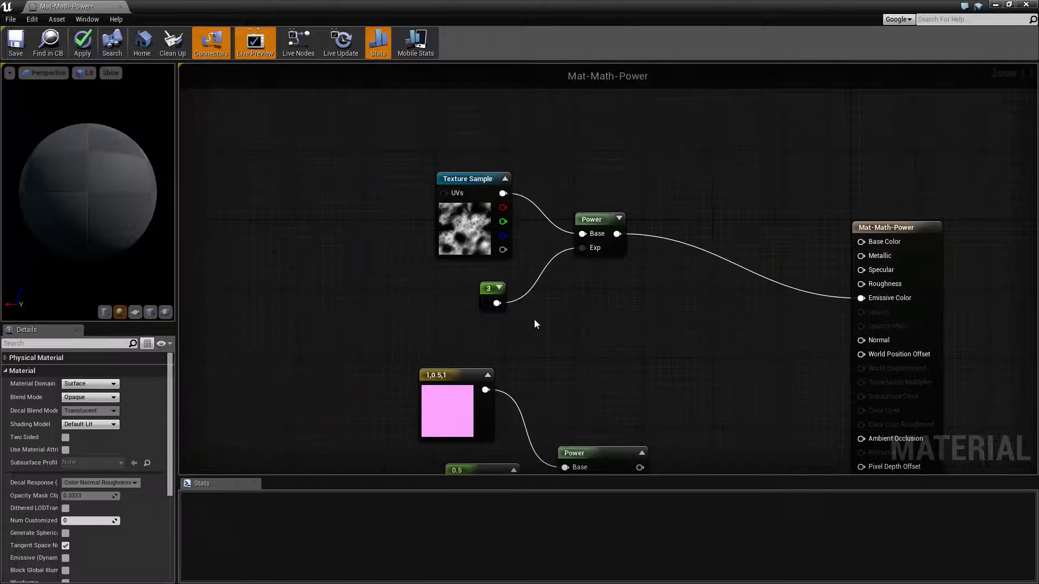
left_click(463, 227)
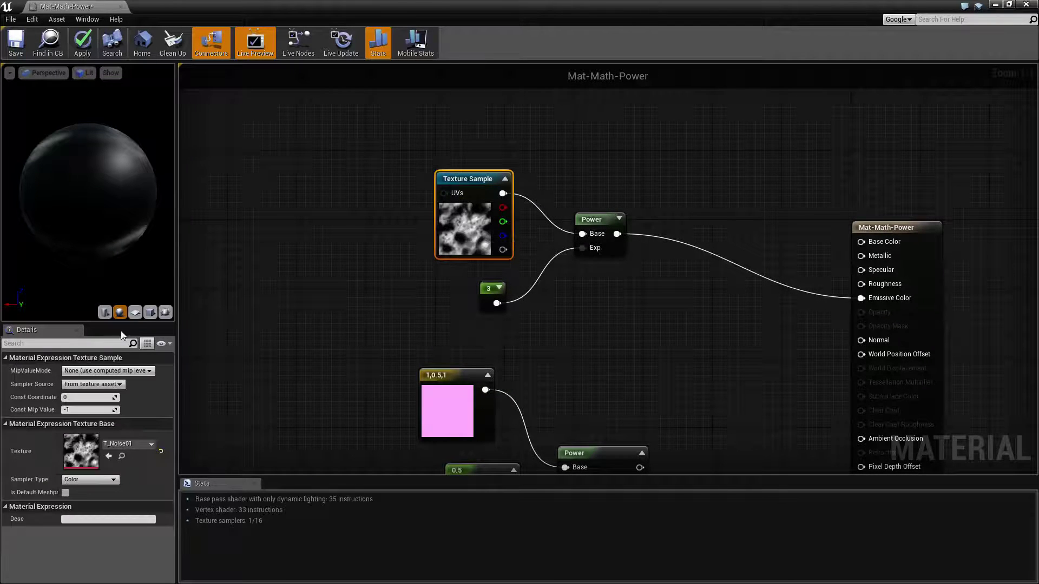
left_click(135, 313)
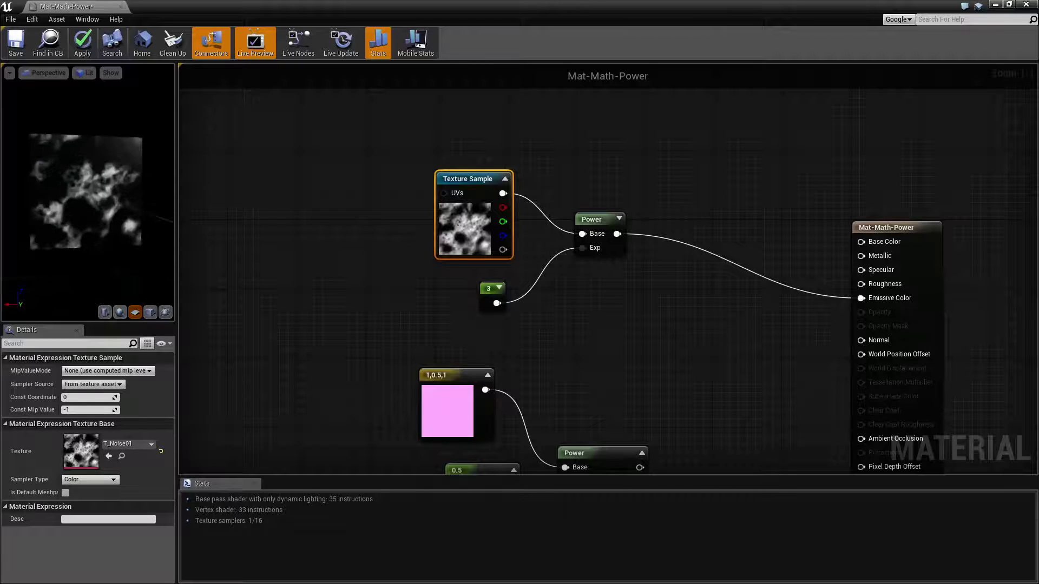
left_click(619, 218)
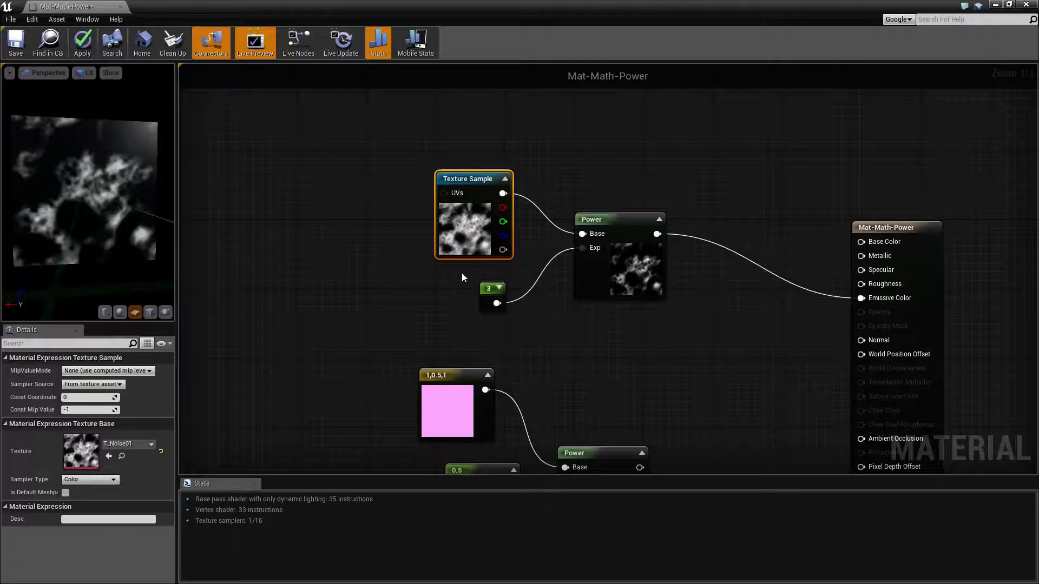
Select the Texture Sample, then the 3 exponent constant
left_click_drag(401, 151, 474, 264)
left_click_drag(464, 274, 524, 323)
left_click(524, 323)
left_click(487, 288)
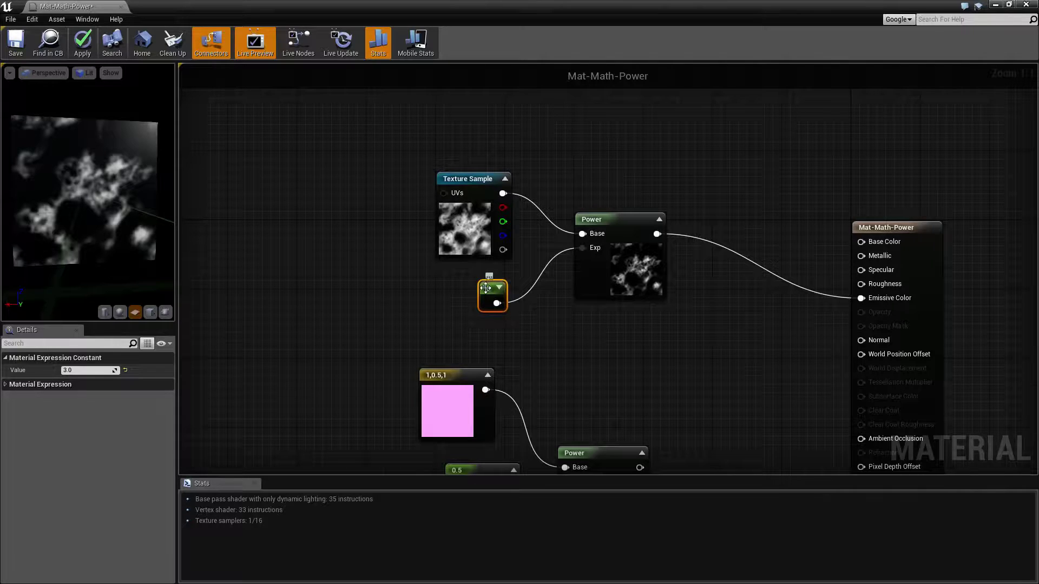
Set the noise exponent constant to 2 and zoom in on the noise and Power nodes
left_click(88, 371)
type("2")
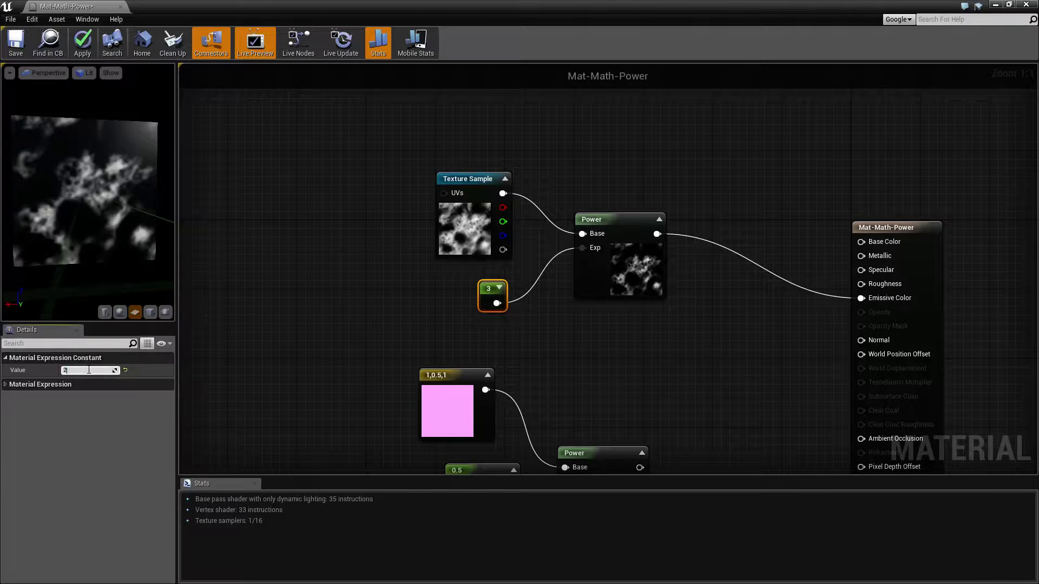
key("Return")
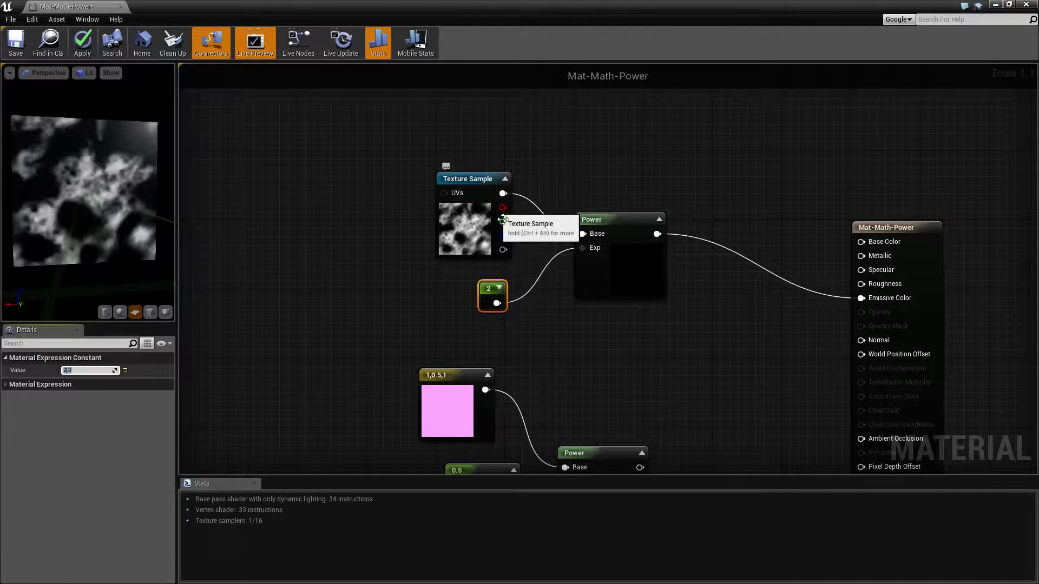
scroll(606, 282, "up", 1)
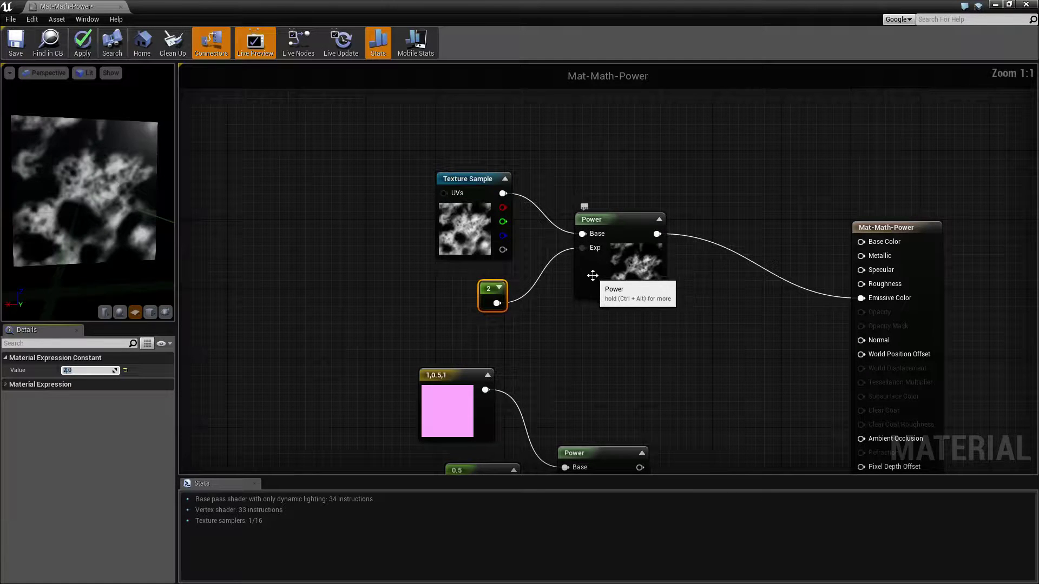
scroll(617, 304, "up", 6)
right_click_drag(499, 290, 524, 340)
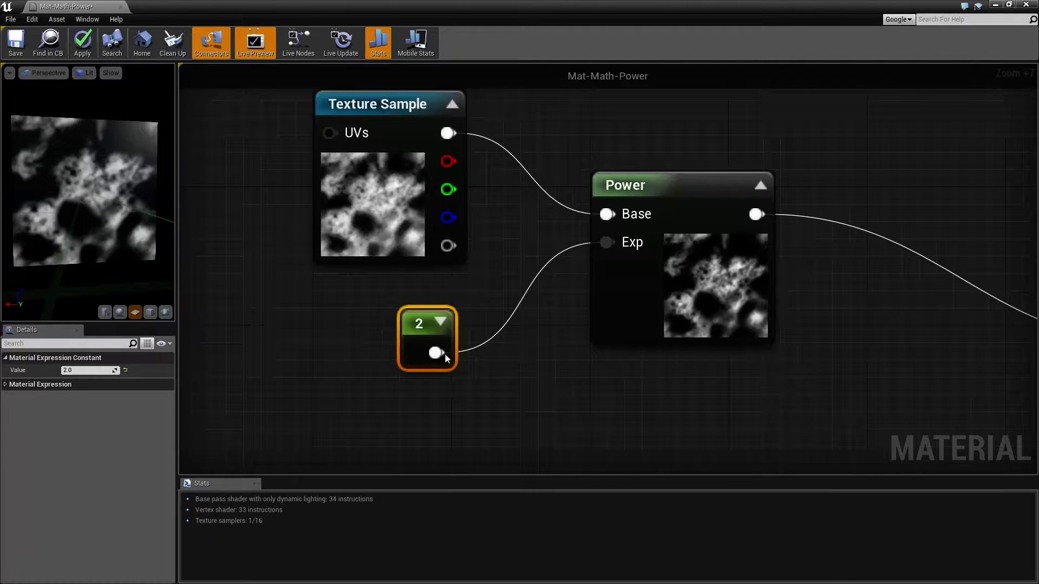
Set the noise exponent constant to 5 and refresh the Power node's preview
left_click(82, 371)
type("5")
key("Return")
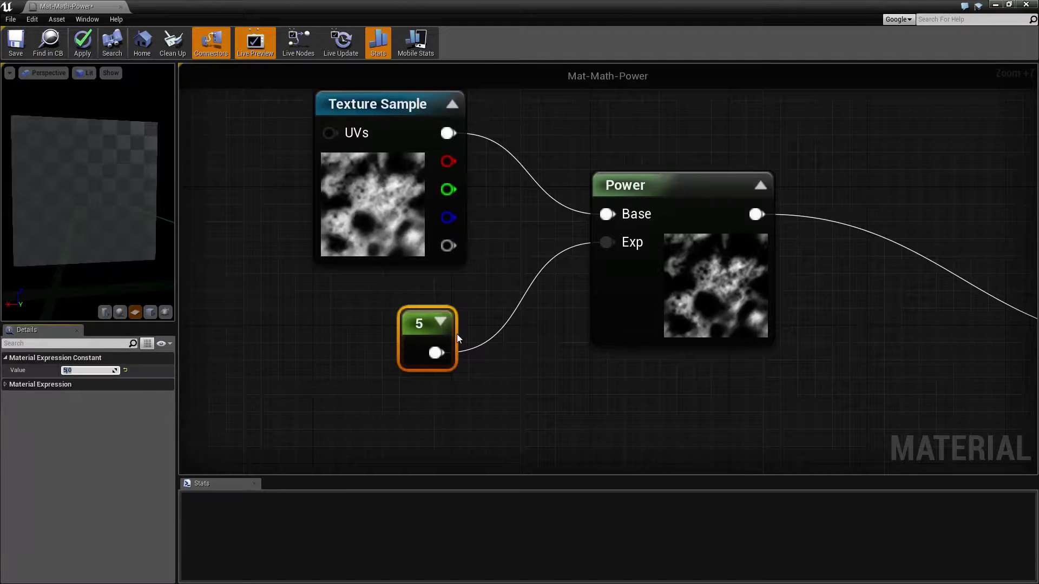
left_click(761, 185)
left_click(681, 184)
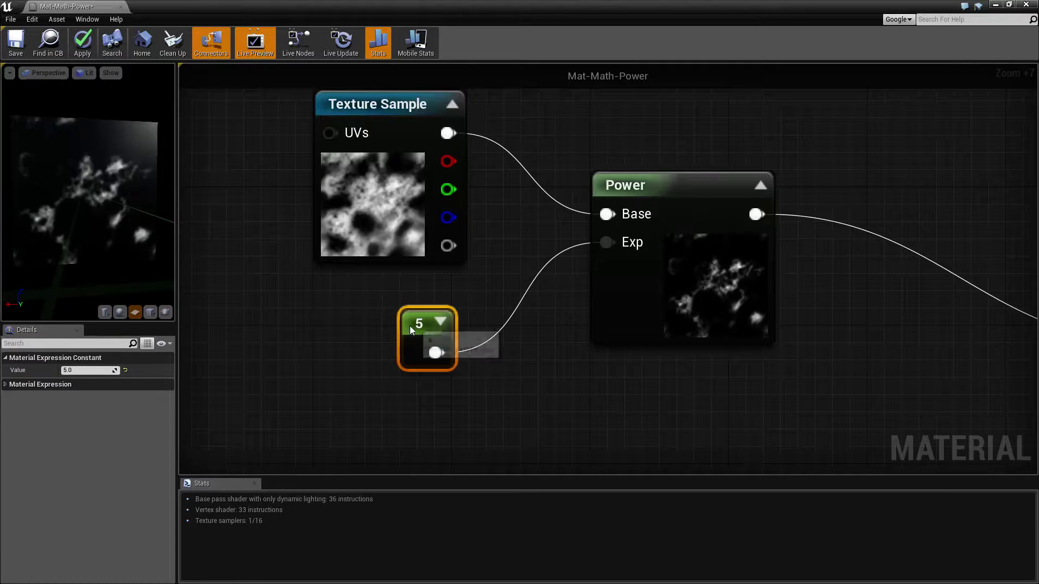
Zoom and pan the graph to bring the output node beside the noise chain
scroll(410, 326, "down", 8)
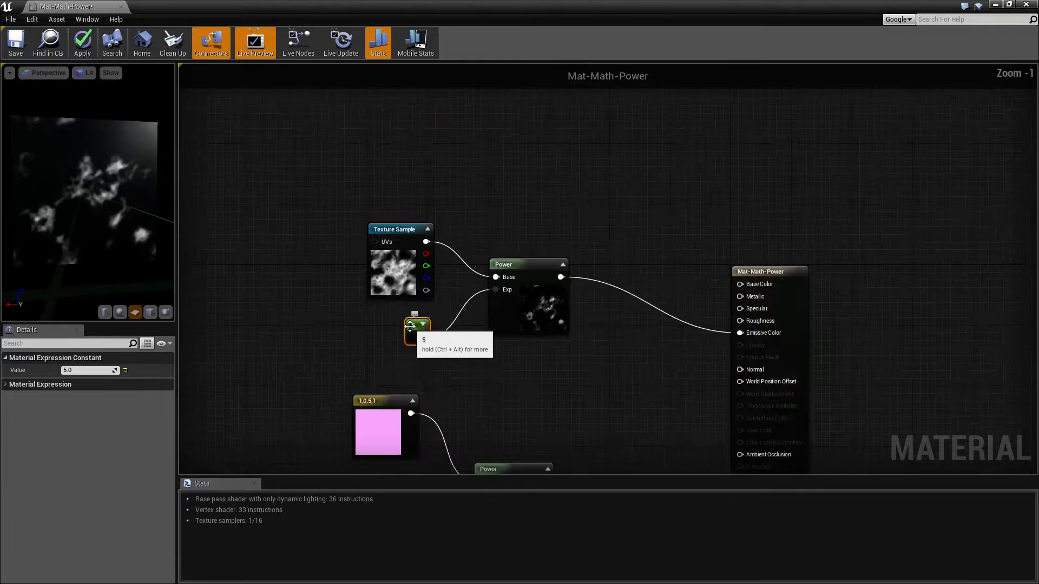
scroll(410, 325, "up", 6)
scroll(410, 326, "down", 6)
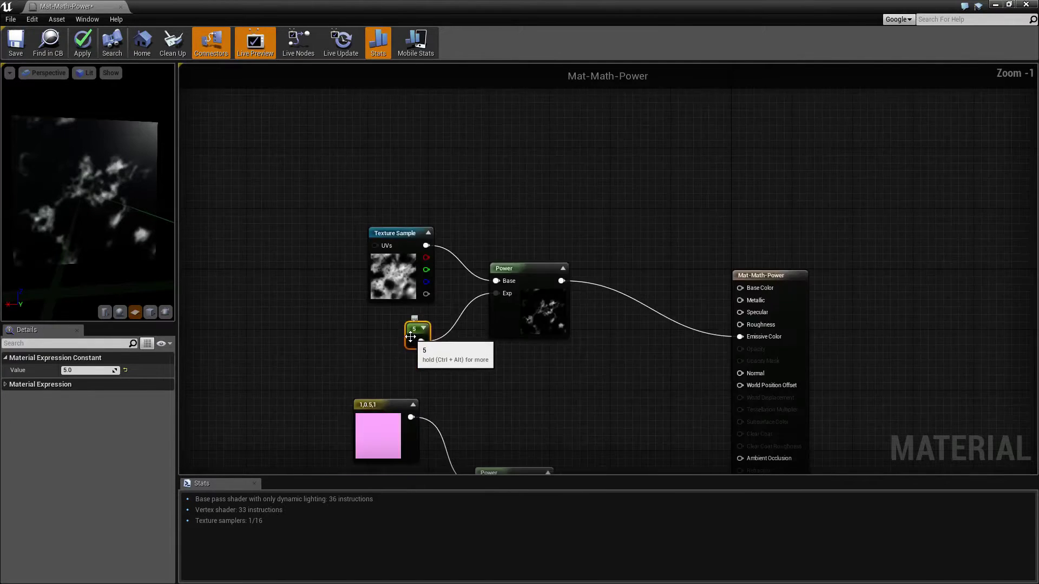
scroll(412, 326, "up", 1)
right_click_drag(485, 365, 602, 361)
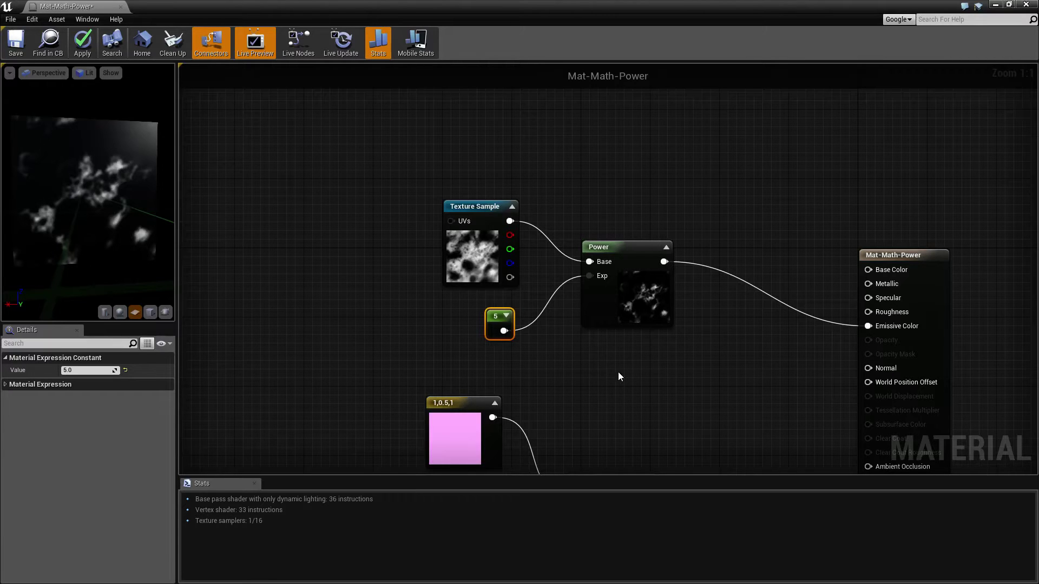
right_click_drag(620, 372, 601, 348)
left_click(596, 341)
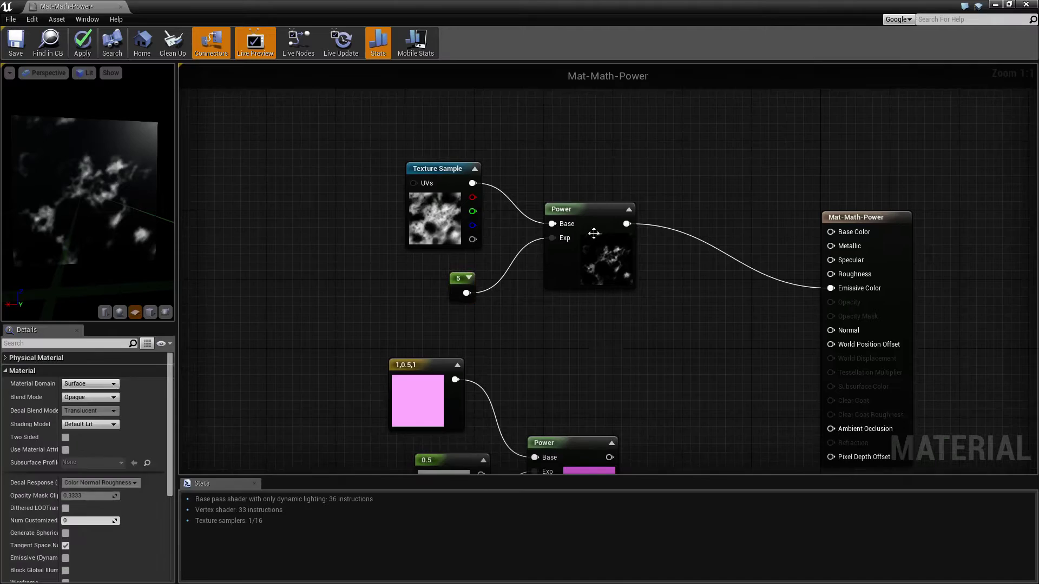
left_click(596, 214)
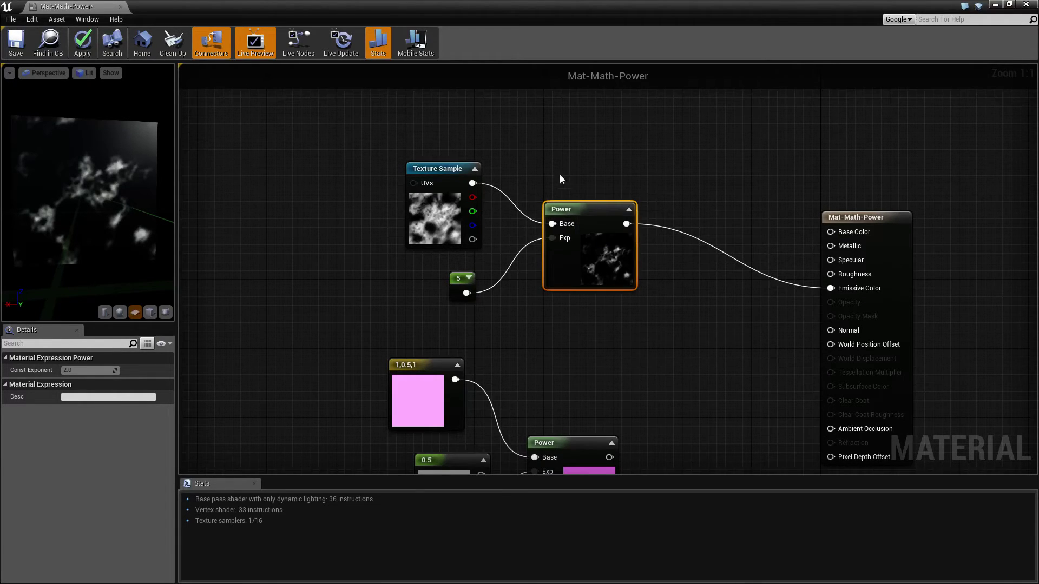
left_click(573, 350)
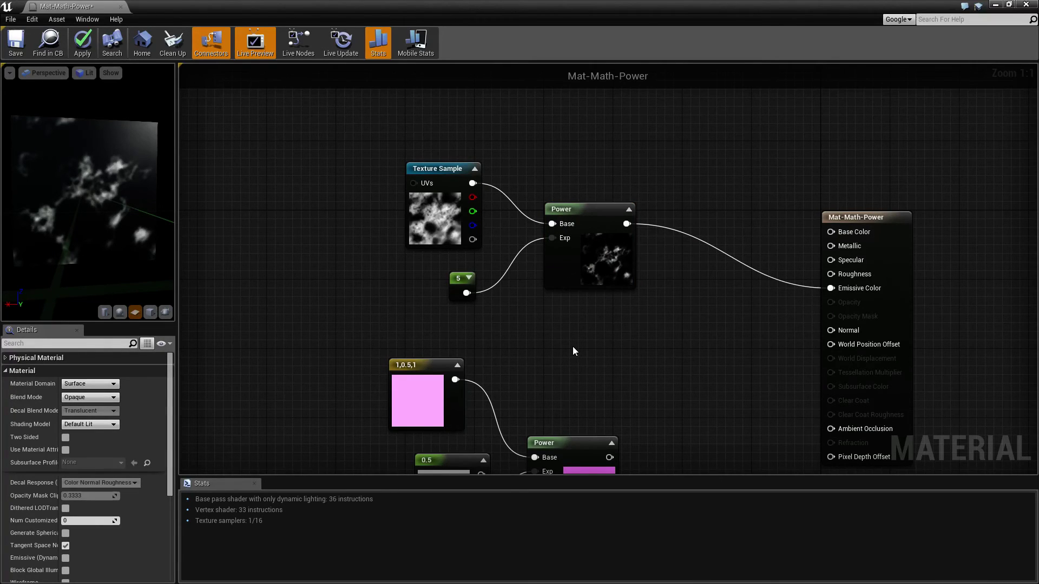